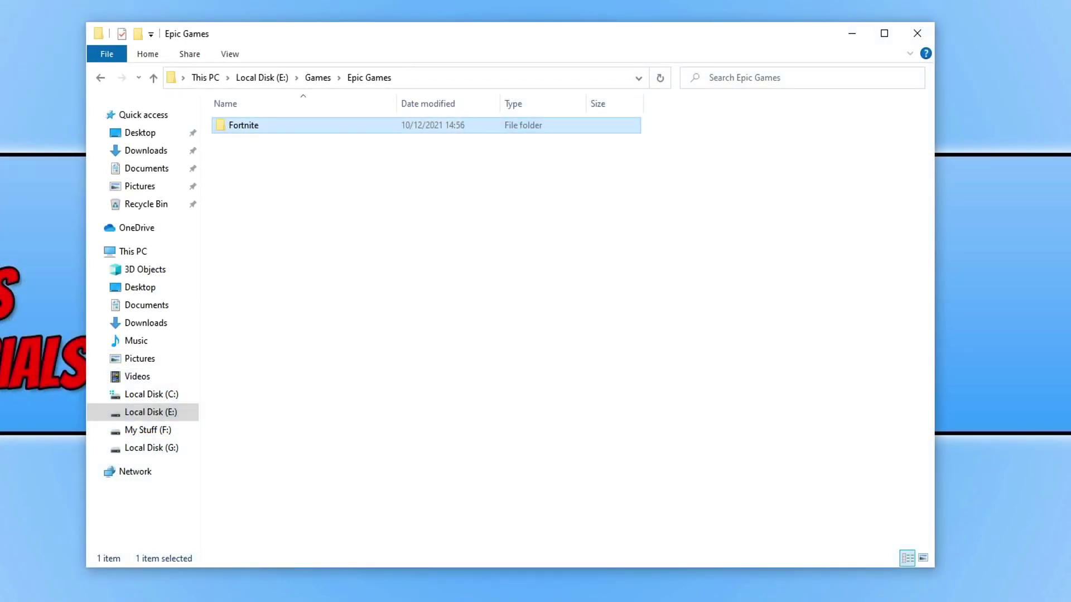
Step: Browse into FortniteGame\Binaries\Win64 to list FortniteClient-Win64-Shipping and FortniteLauncher
{"action": "double_click", "coordinate": [301, 129]}
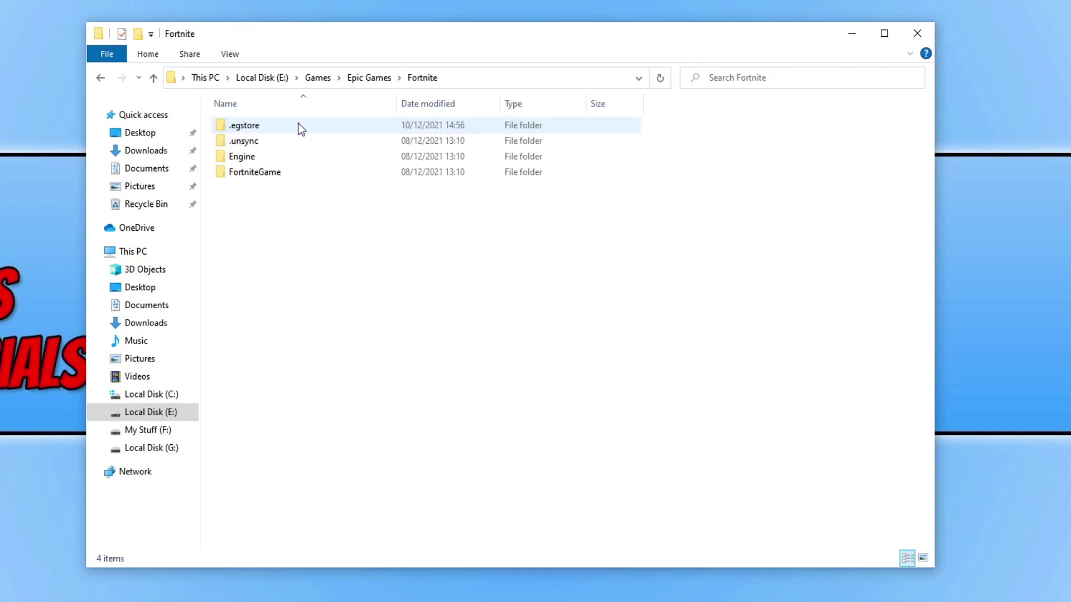
{"action": "double_click", "coordinate": [286, 173]}
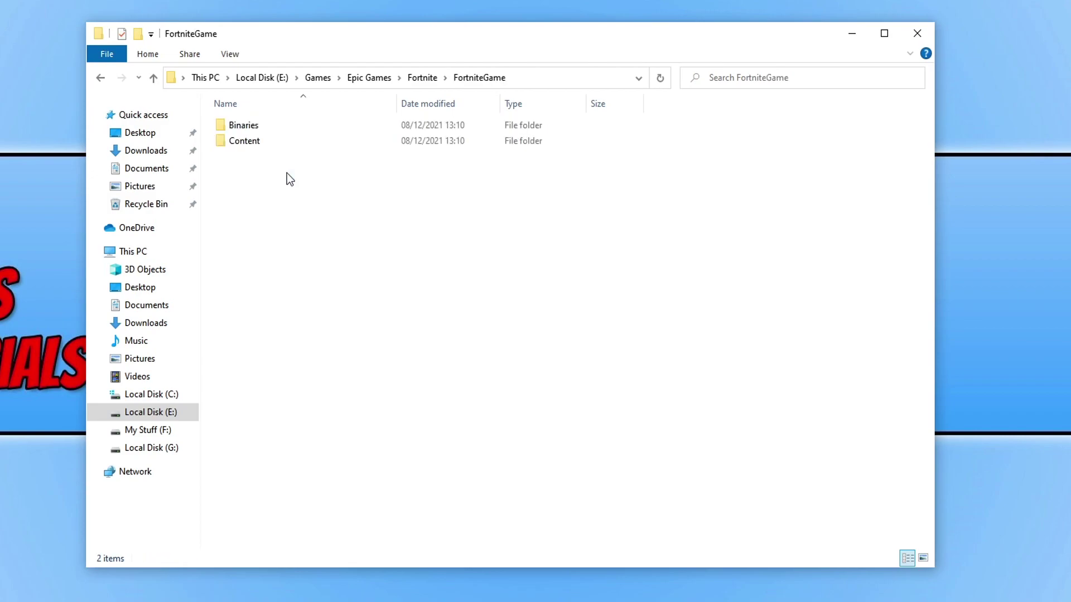
{"action": "double_click", "coordinate": [267, 125]}
{"action": "double_click", "coordinate": [270, 143]}
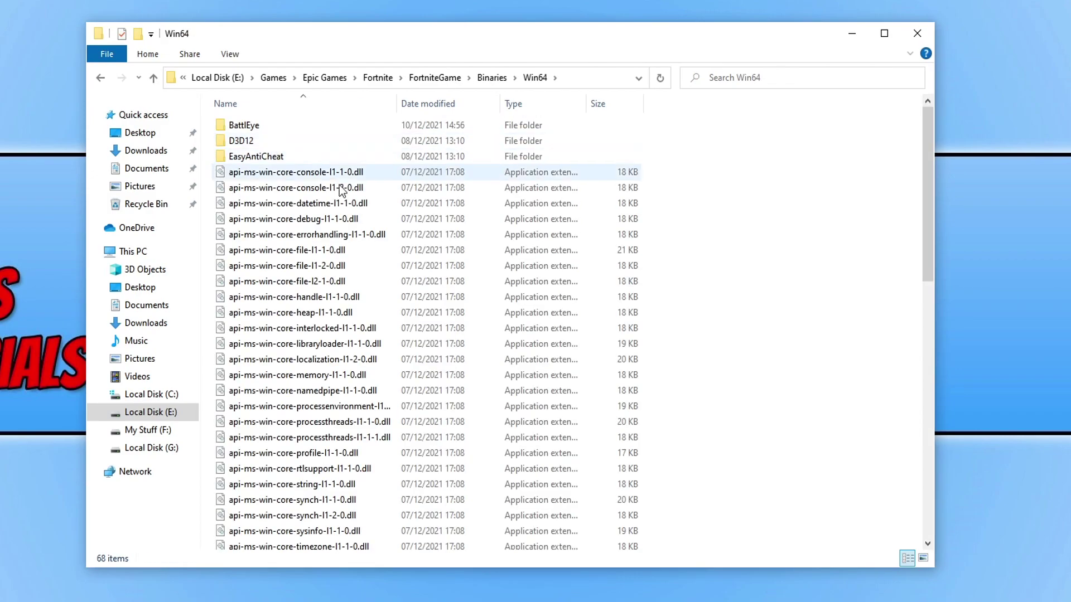
{"action": "scroll", "coordinate": [488, 343], "scroll_direction": "down", "scroll_amount": 14}
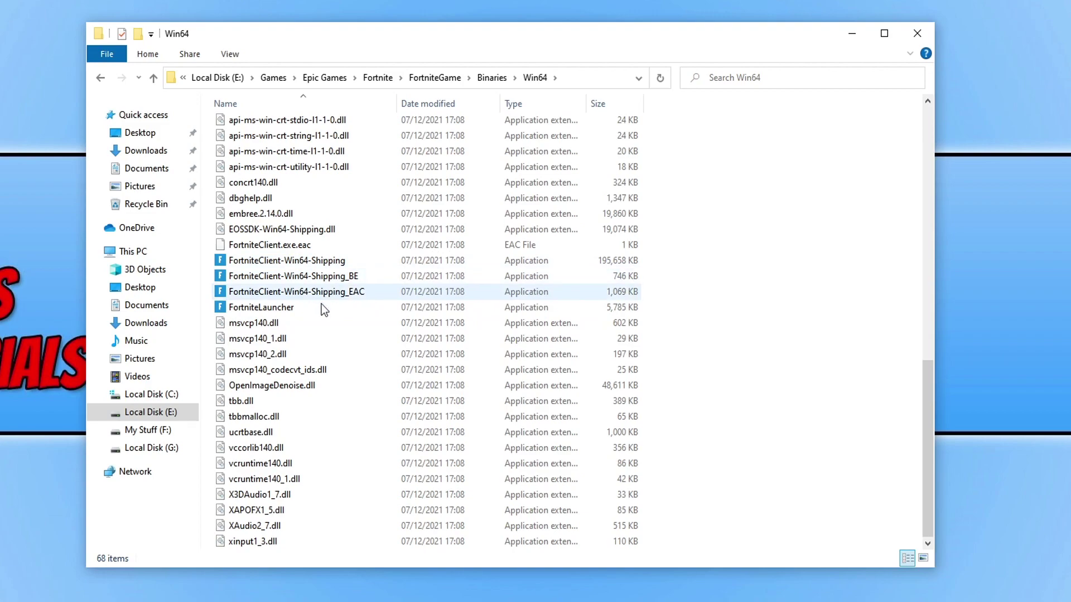
Step: Set FortniteClient-Win64-Shipping to run as administrator with full-screen optimisations disabled
{"action": "right_click", "coordinate": [314, 263]}
{"action": "left_click", "coordinate": [423, 541]}
{"action": "left_click_drag", "start_coordinate": [416, 315], "coordinate": [403, 109]}
{"action": "left_click", "coordinate": [432, 144]}
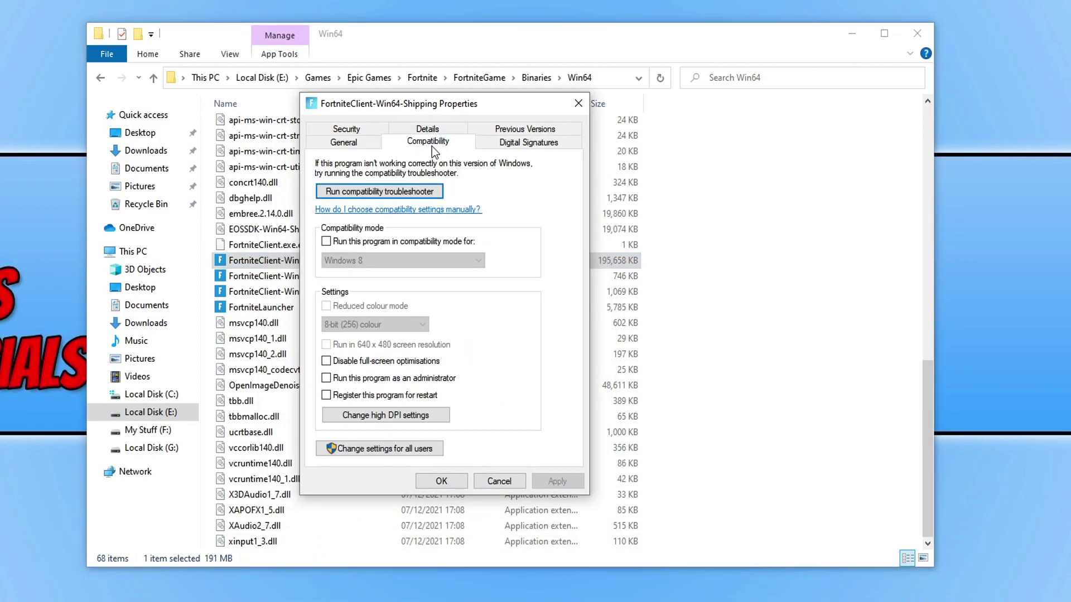
{"action": "left_click", "coordinate": [438, 379]}
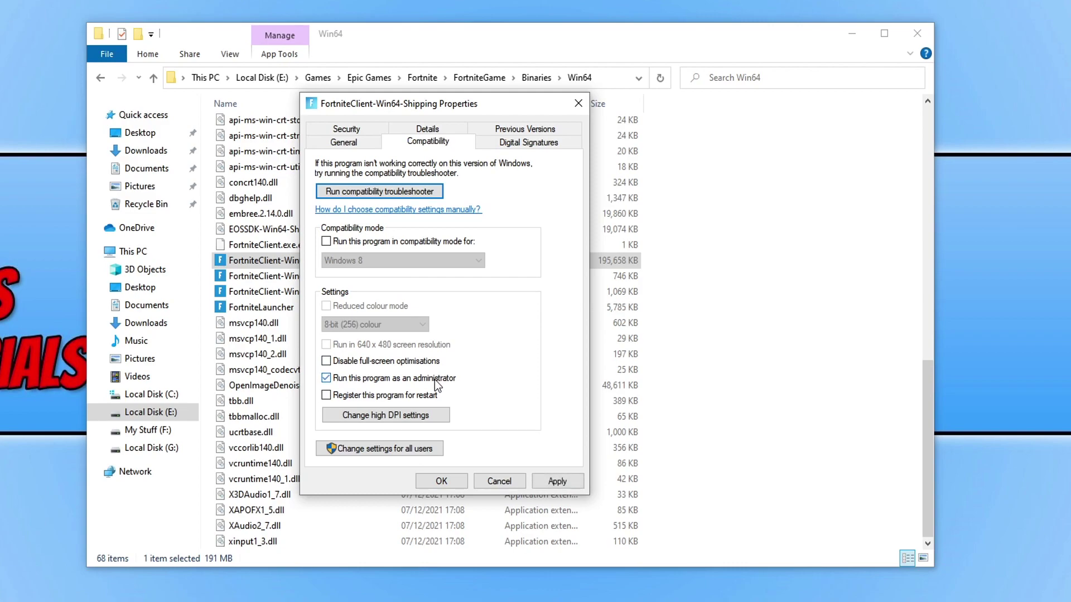
{"action": "left_click", "coordinate": [430, 363]}
{"action": "left_click", "coordinate": [557, 481]}
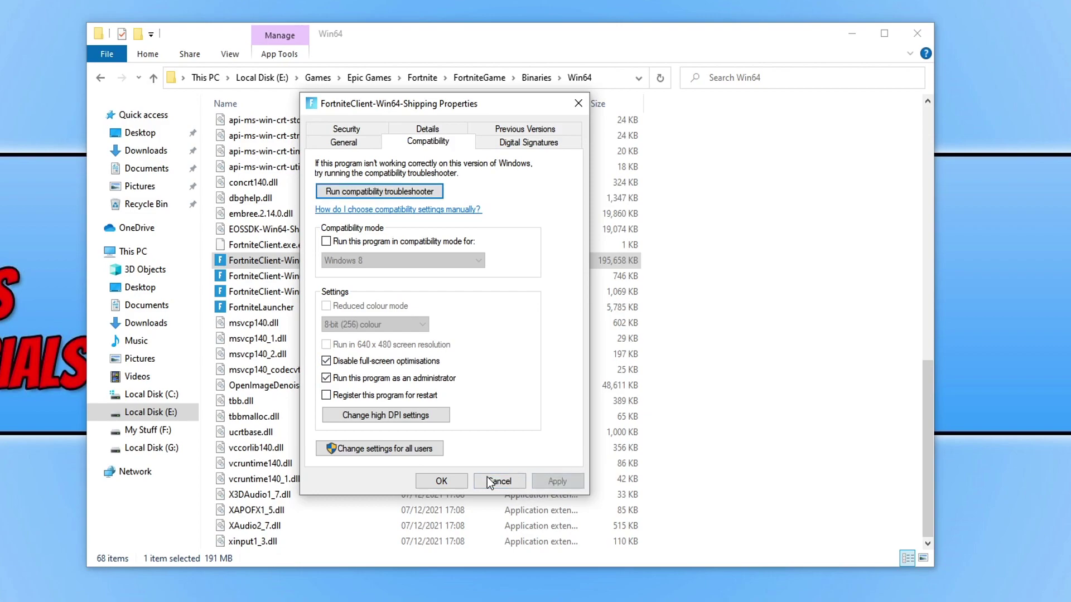
{"action": "left_click", "coordinate": [461, 480]}
Step: Disable full-screen optimisations for FortniteClient-Win64-Shipping_BE in its Compatibility settings
{"action": "right_click", "coordinate": [319, 277]}
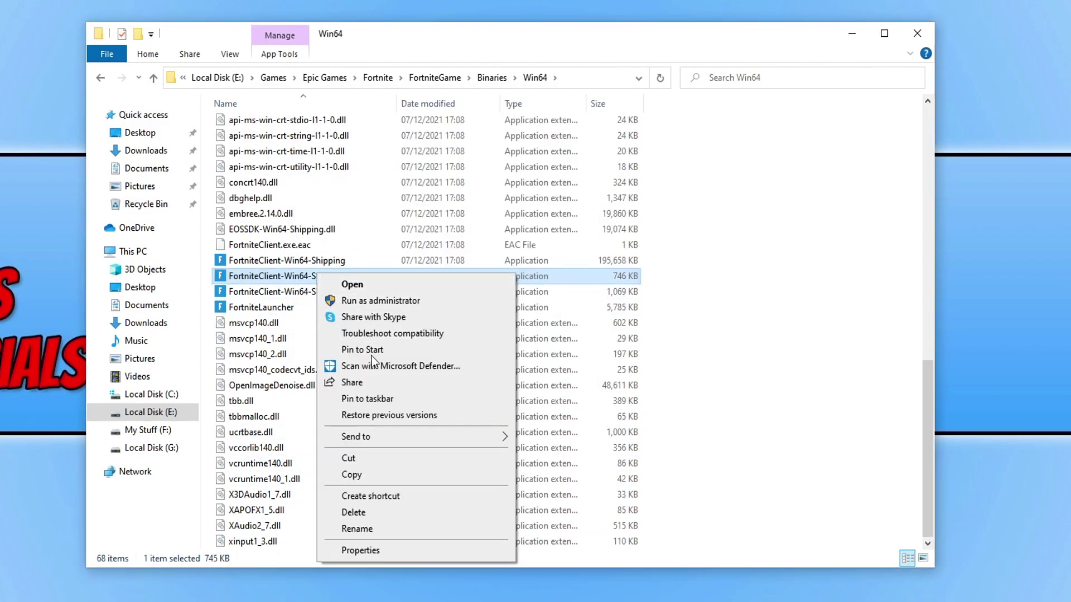
{"action": "left_click", "coordinate": [407, 551]}
{"action": "left_click_drag", "start_coordinate": [410, 192], "coordinate": [396, 116]}
{"action": "left_click", "coordinate": [402, 152]}
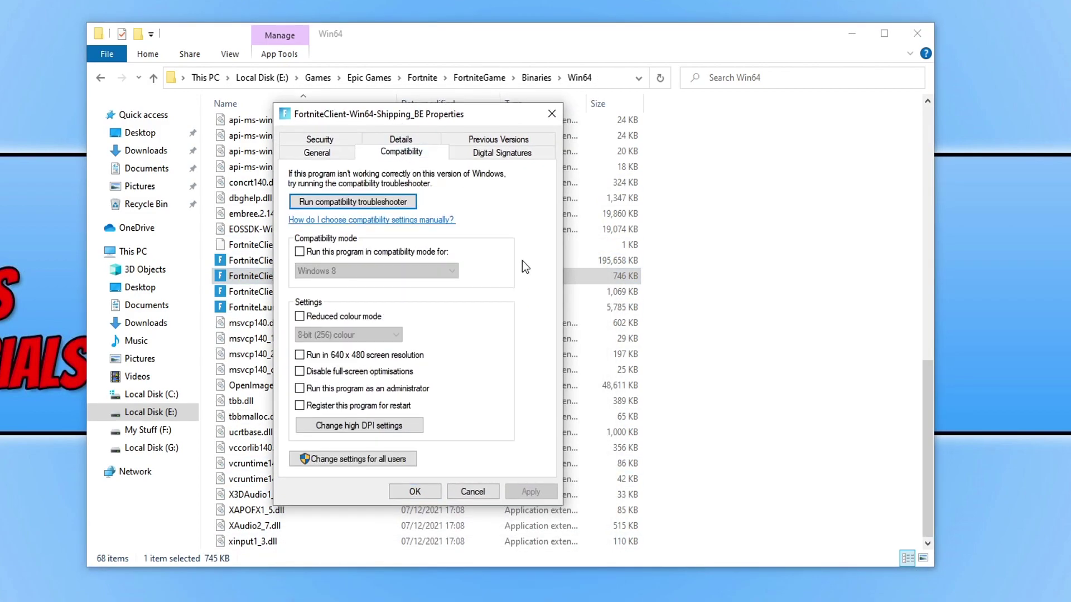
{"action": "left_click", "coordinate": [373, 372]}
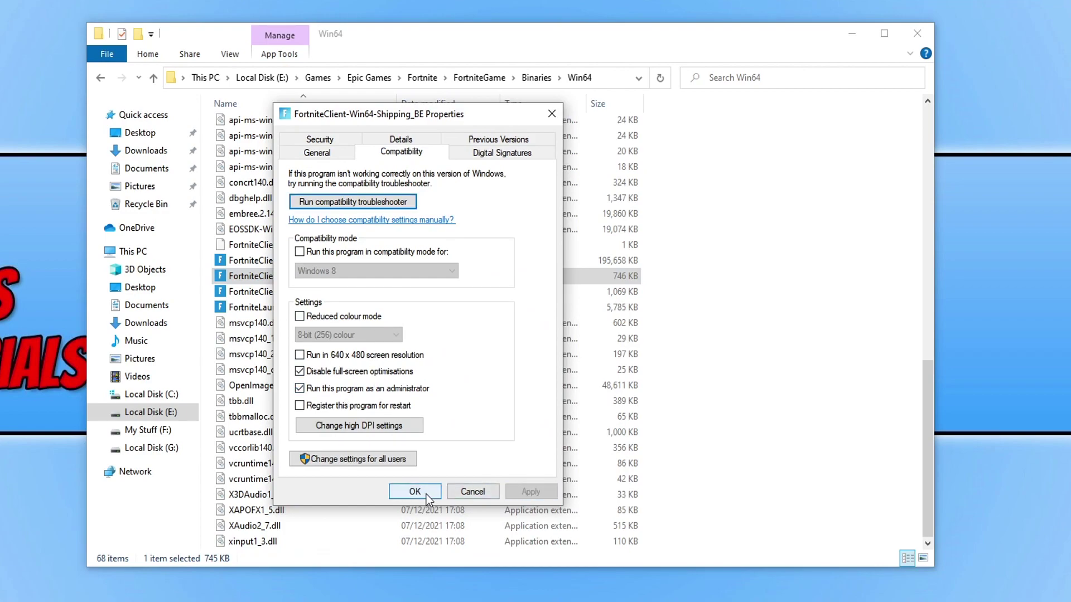
{"action": "left_click", "coordinate": [415, 491]}
Step: Disable full-screen optimisations for FortniteClient-Win64-Shipping_EAC and apply the change
{"action": "right_click", "coordinate": [290, 293]}
{"action": "left_click", "coordinate": [352, 573]}
{"action": "left_click_drag", "start_coordinate": [403, 289], "coordinate": [349, 117]}
{"action": "left_click", "coordinate": [392, 152]}
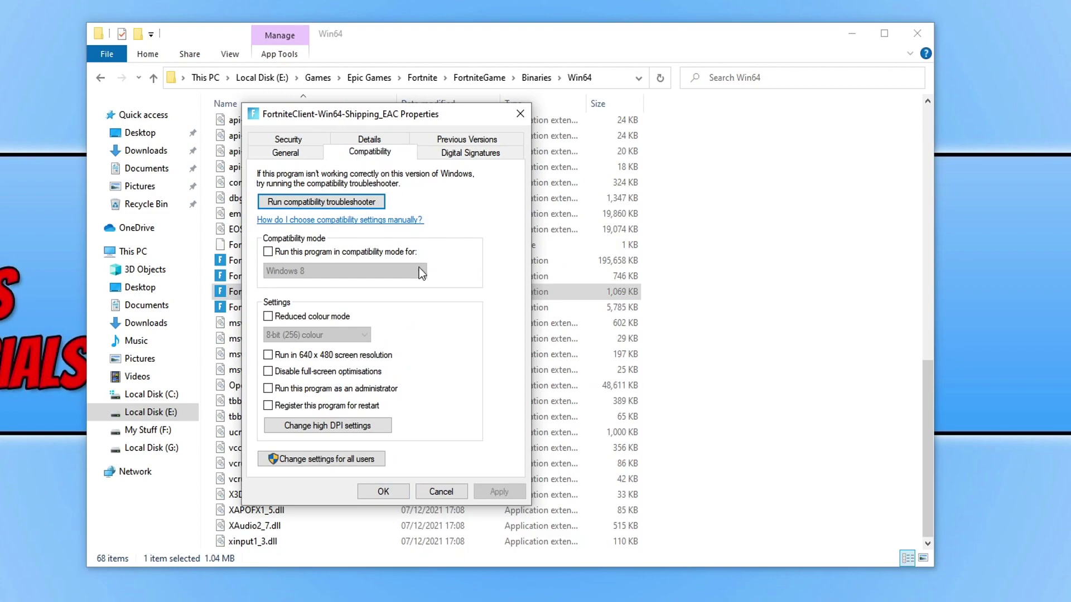
{"action": "left_click", "coordinate": [344, 375]}
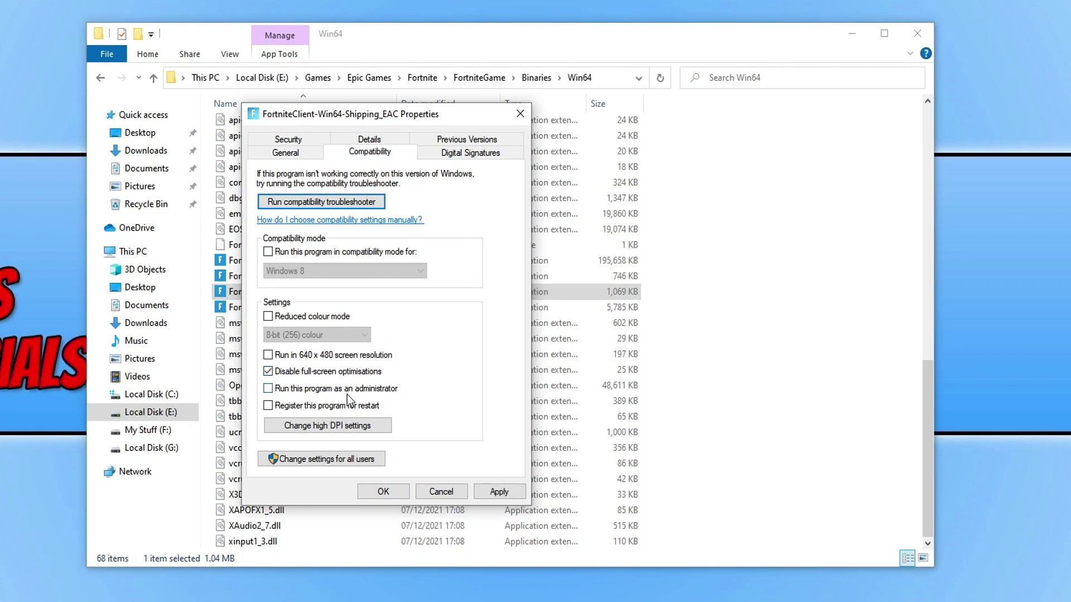
{"action": "left_click", "coordinate": [498, 492]}
{"action": "left_click", "coordinate": [379, 492]}
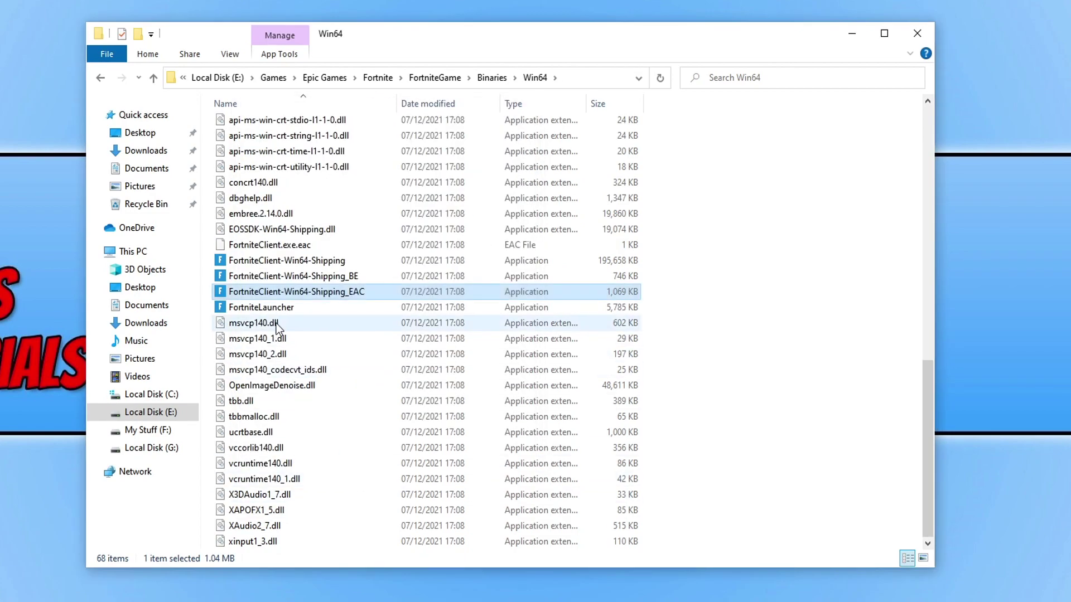
Step: Set FortniteLauncher to run as administrator with full-screen optimisations disabled
{"action": "left_click", "coordinate": [279, 308]}
{"action": "right_click", "coordinate": [279, 309]}
{"action": "left_click", "coordinate": [350, 581]}
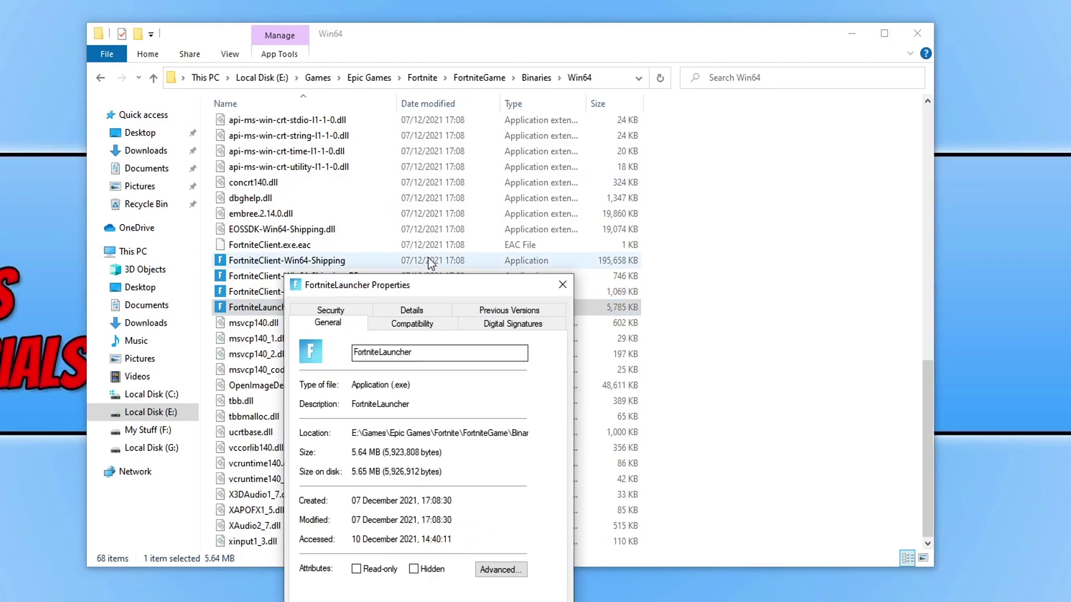
{"action": "left_click_drag", "start_coordinate": [421, 280], "coordinate": [397, 127]}
{"action": "left_click", "coordinate": [392, 164]}
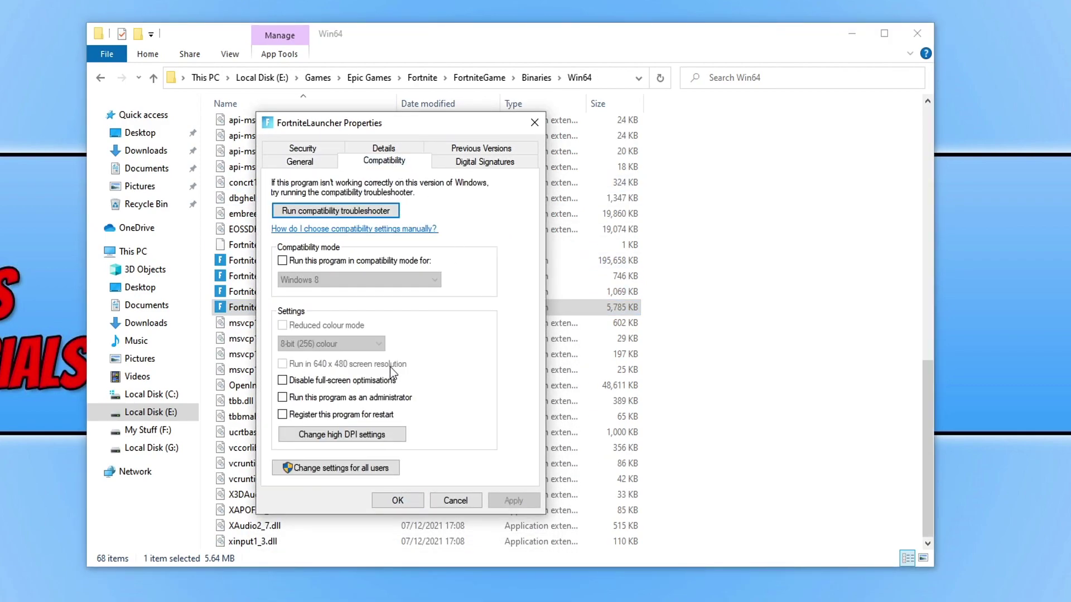
{"action": "left_click", "coordinate": [352, 381]}
{"action": "left_click", "coordinate": [344, 399]}
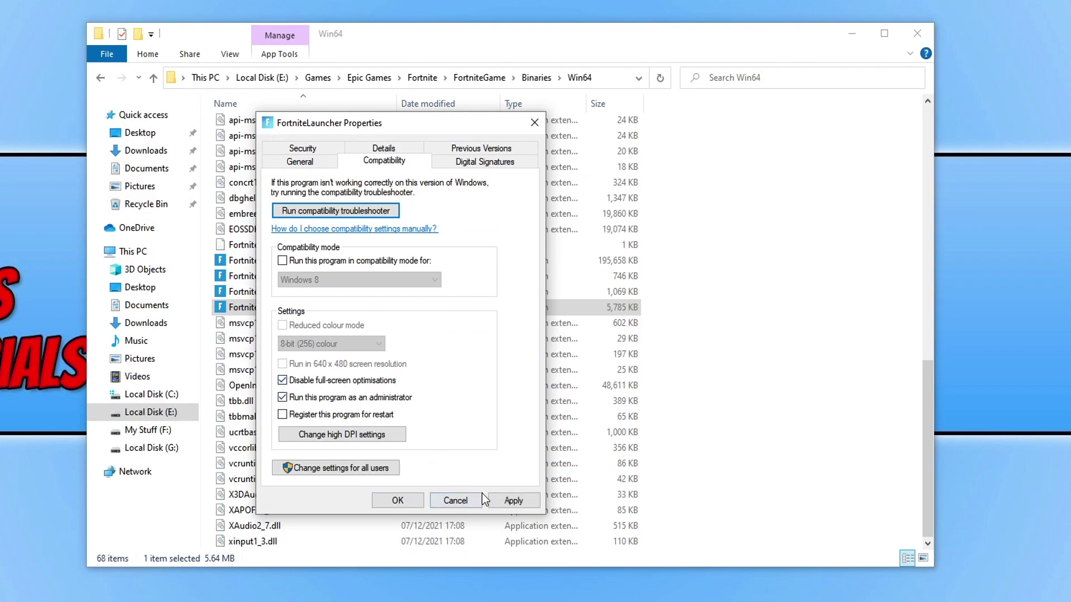
{"action": "left_click", "coordinate": [505, 501]}
{"action": "left_click", "coordinate": [397, 501]}
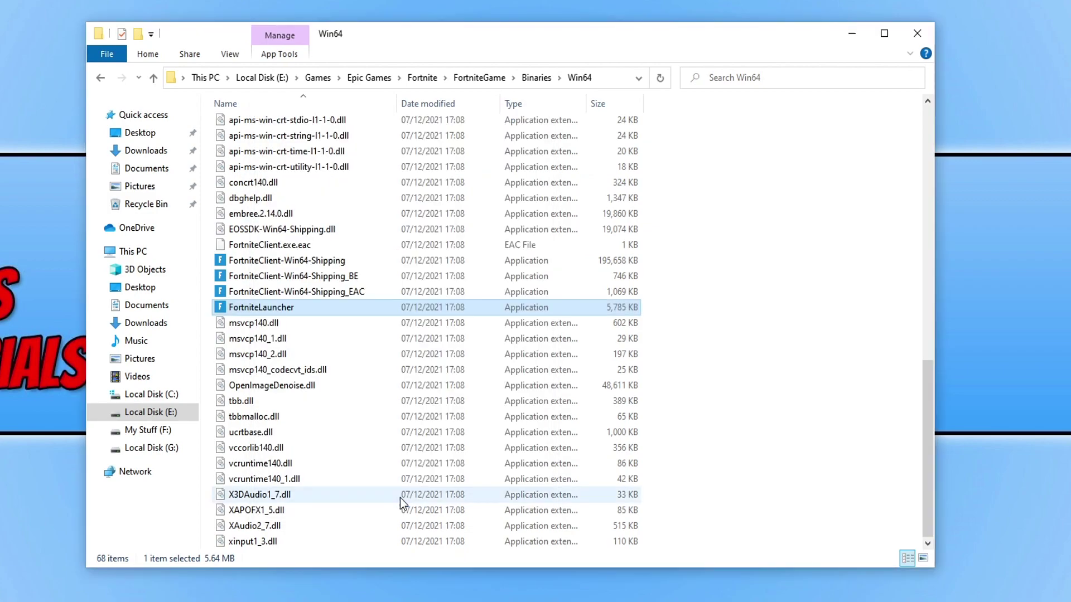
{"action": "left_click", "coordinate": [792, 267]}
Step: Browse into Epic Games\Launcher\Engine\Binaries\Win64 on C: to find EpicGamesLauncher
{"action": "scroll", "coordinate": [769, 342], "scroll_direction": "up", "scroll_amount": 14}
{"action": "scroll", "coordinate": [776, 365], "scroll_direction": "down", "scroll_amount": 14}
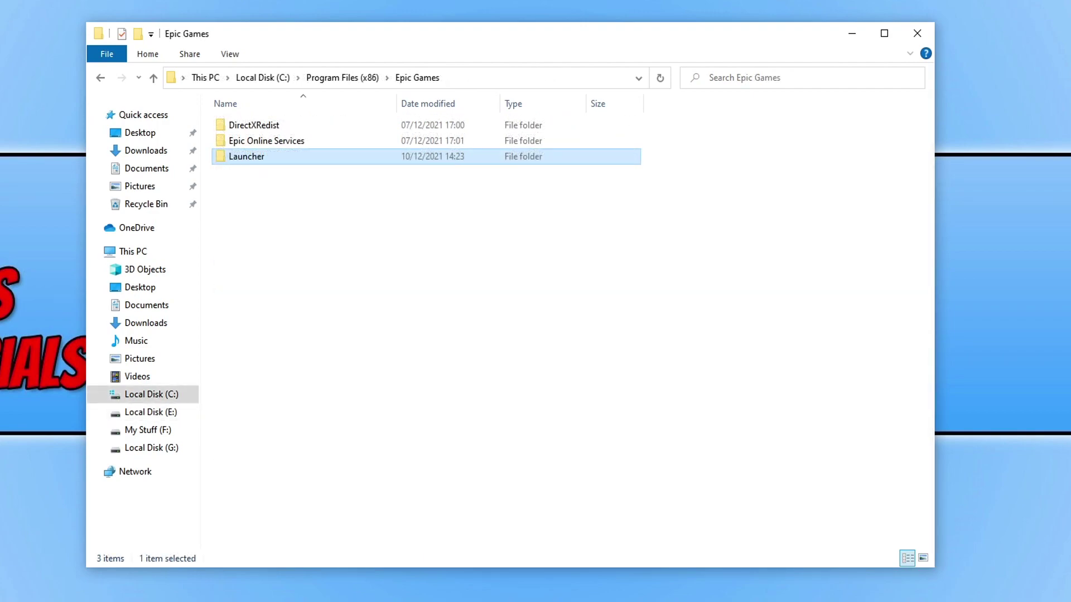
{"action": "double_click", "coordinate": [272, 162]}
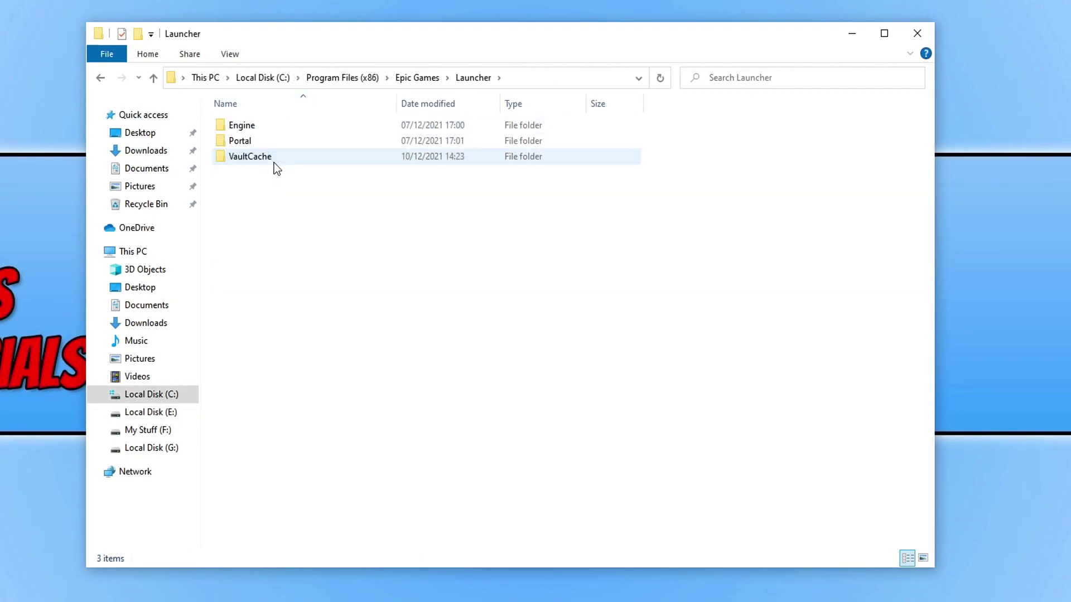
{"action": "double_click", "coordinate": [271, 124]}
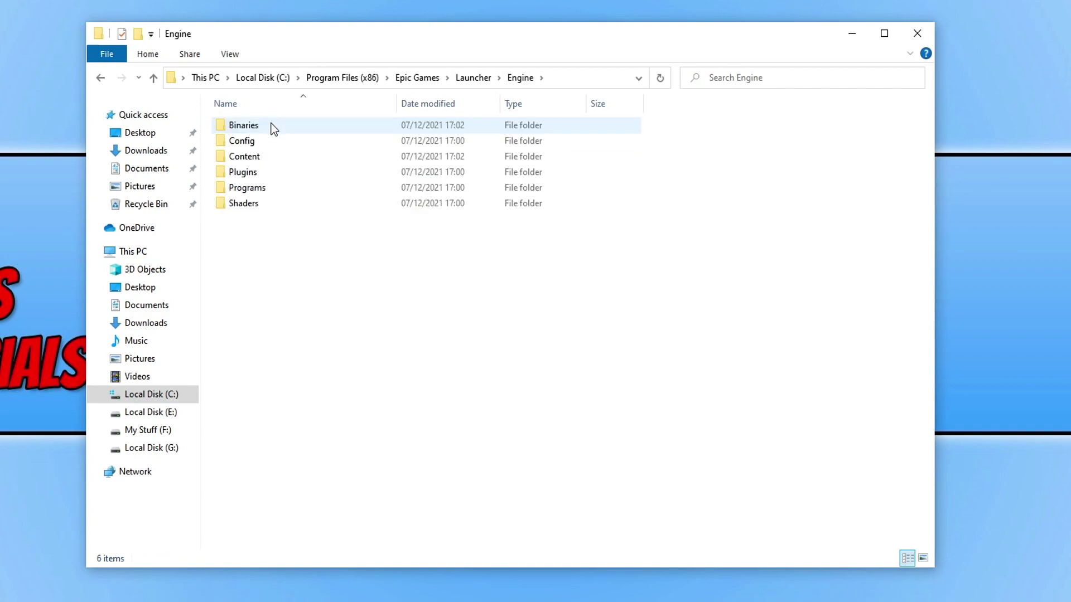
{"action": "double_click", "coordinate": [271, 125]}
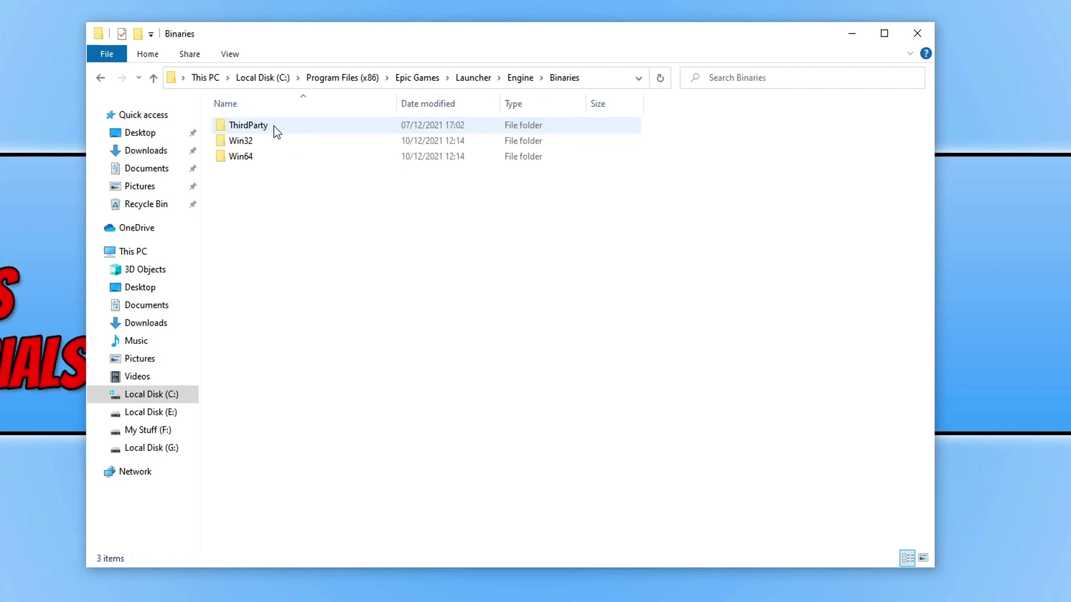
{"action": "double_click", "coordinate": [275, 157]}
{"action": "scroll", "coordinate": [427, 367], "scroll_direction": "down", "scroll_amount": 8}
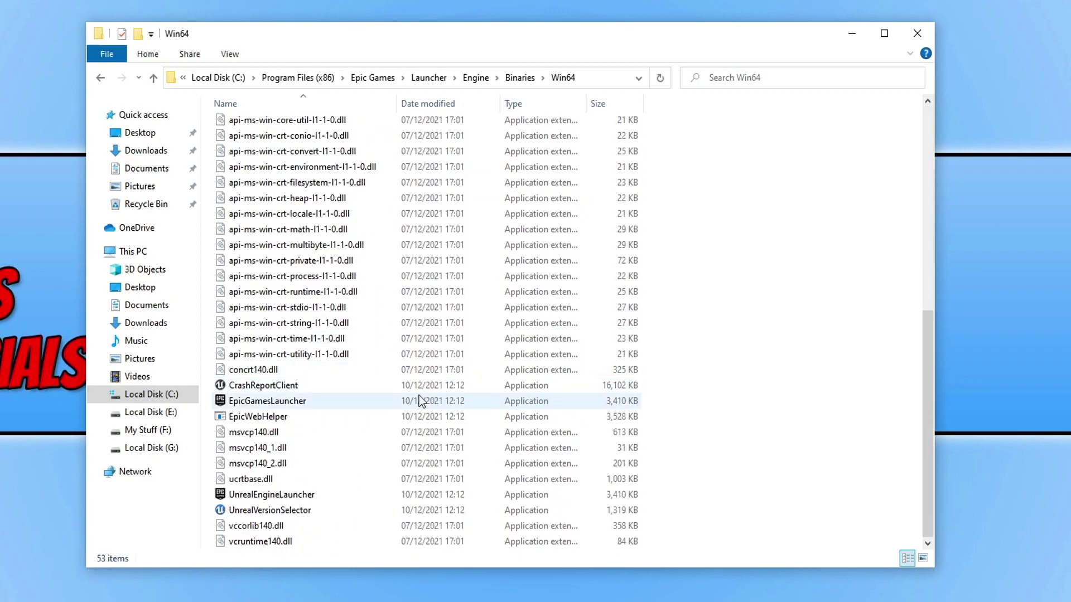
Step: Enable 'Run this program as an administrator' for EpicGamesLauncher and confirm it
{"action": "right_click", "coordinate": [266, 403]}
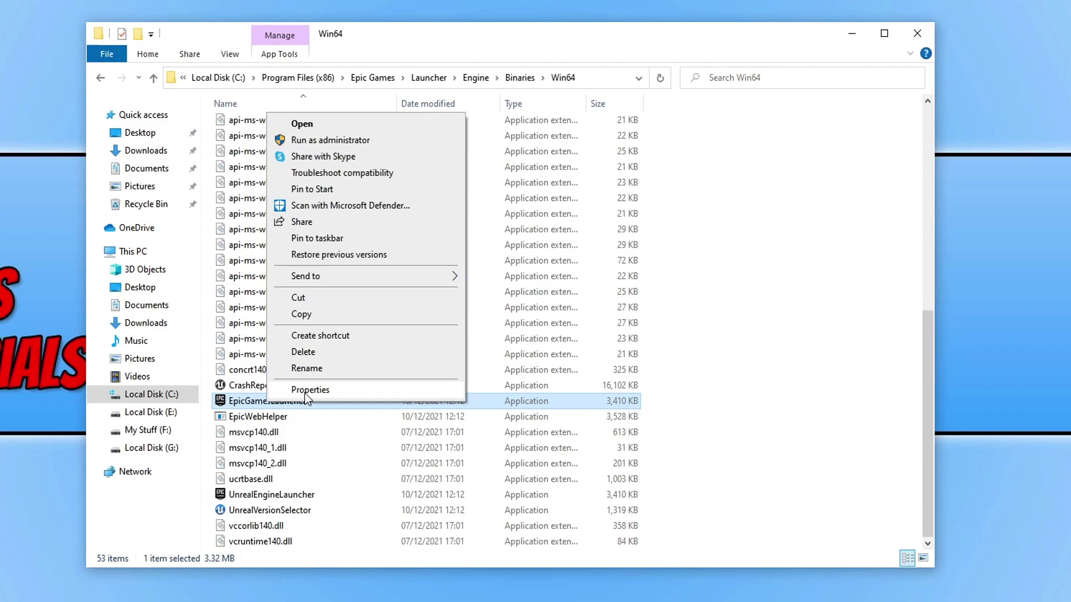
{"action": "left_click", "coordinate": [305, 392]}
{"action": "left_click_drag", "start_coordinate": [409, 226], "coordinate": [435, 129]}
{"action": "left_click", "coordinate": [440, 214]}
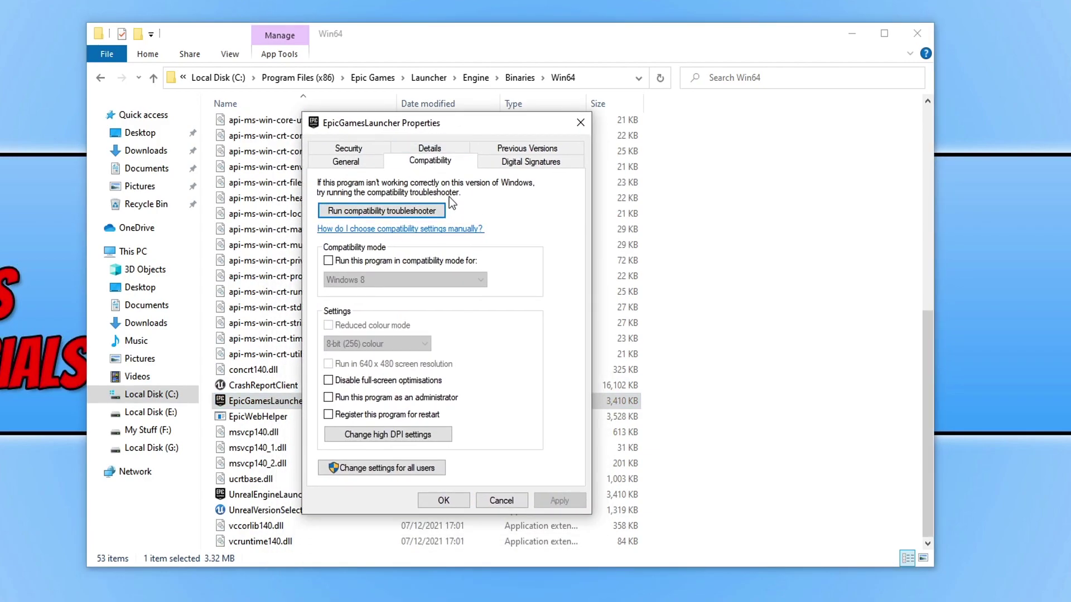
{"action": "left_click", "coordinate": [413, 401]}
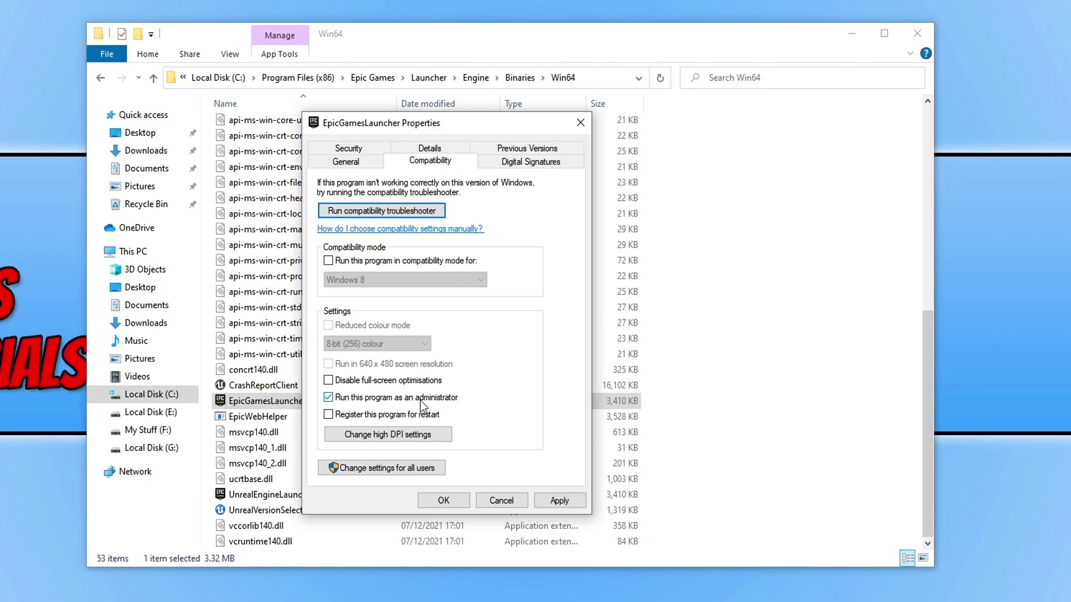
{"action": "left_click", "coordinate": [558, 507]}
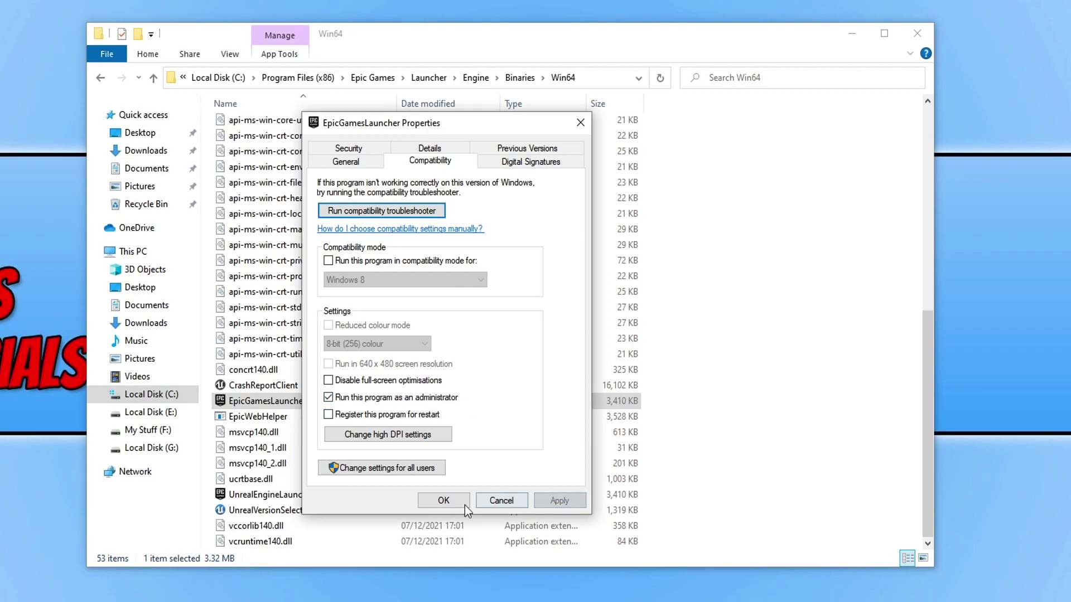
{"action": "left_click", "coordinate": [445, 504]}
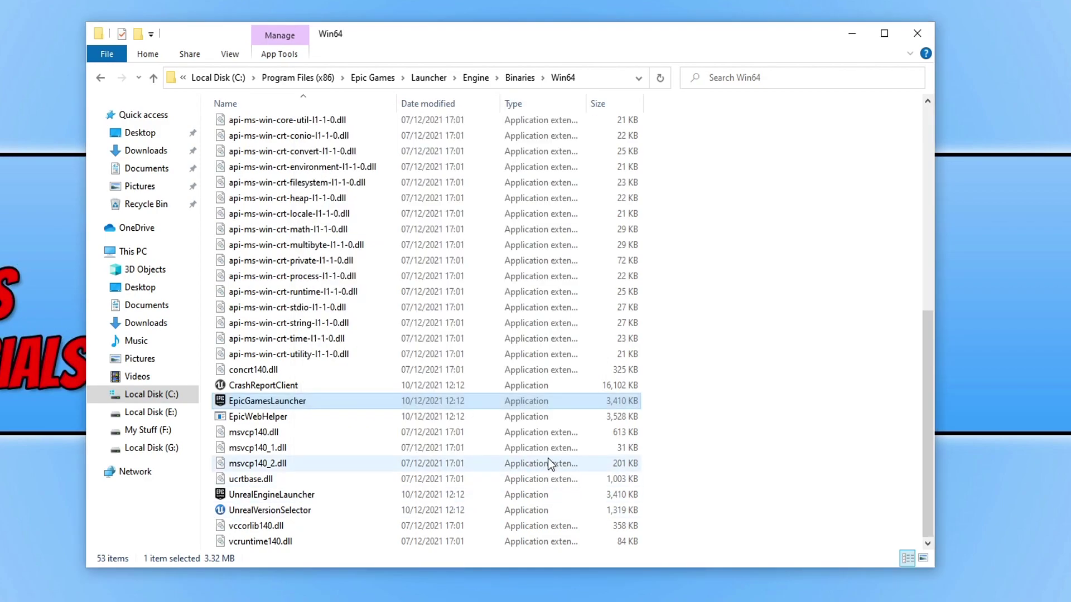
Step: Set UnrealEngineLauncher to run as administrator, then close the Win64 Explorer window
{"action": "right_click", "coordinate": [291, 497]}
{"action": "left_click", "coordinate": [333, 490]}
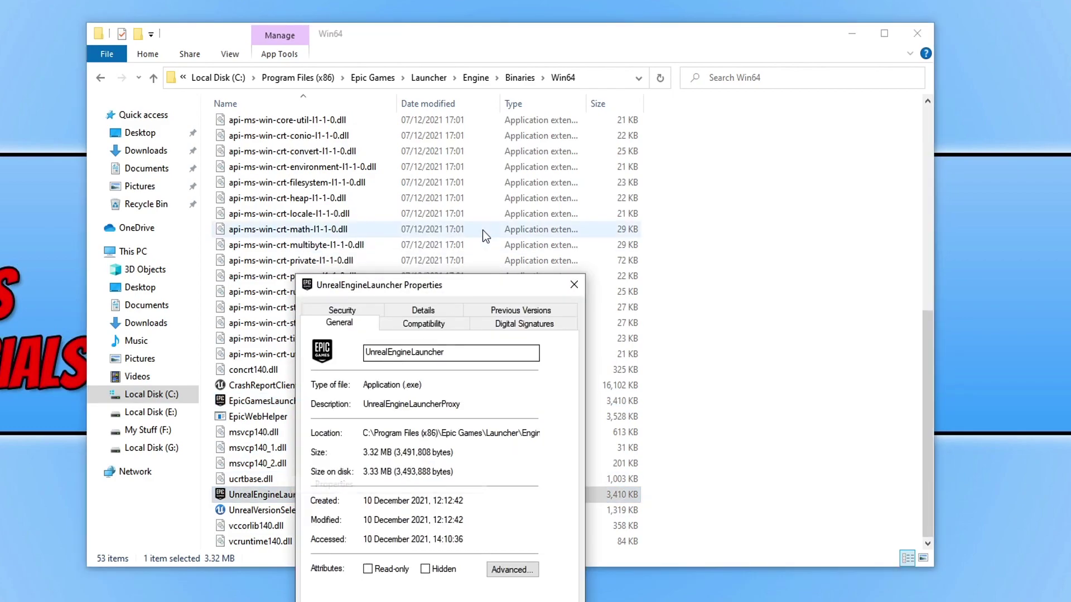
{"action": "left_click_drag", "start_coordinate": [429, 289], "coordinate": [394, 62]}
{"action": "left_click", "coordinate": [394, 95]}
{"action": "left_click", "coordinate": [326, 333]}
{"action": "left_click", "coordinate": [517, 435]}
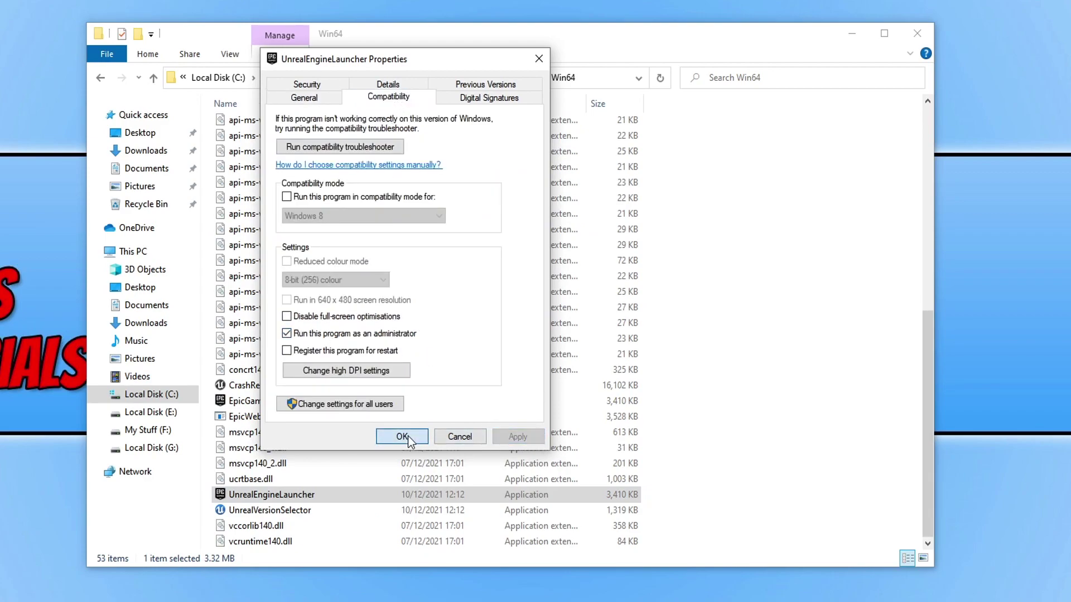
{"action": "left_click", "coordinate": [403, 437]}
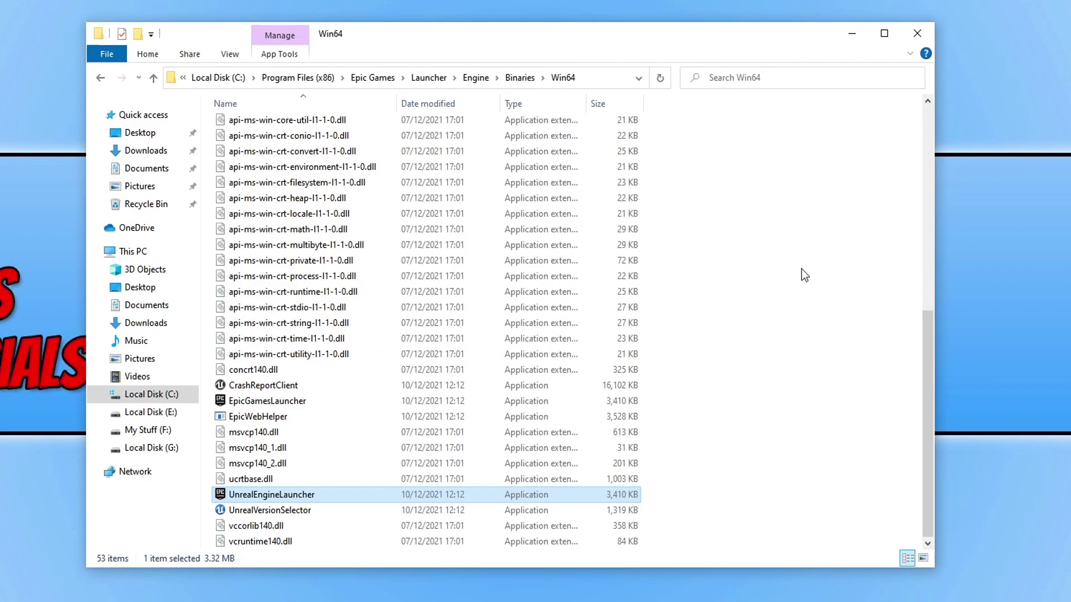
{"action": "left_click", "coordinate": [913, 33]}
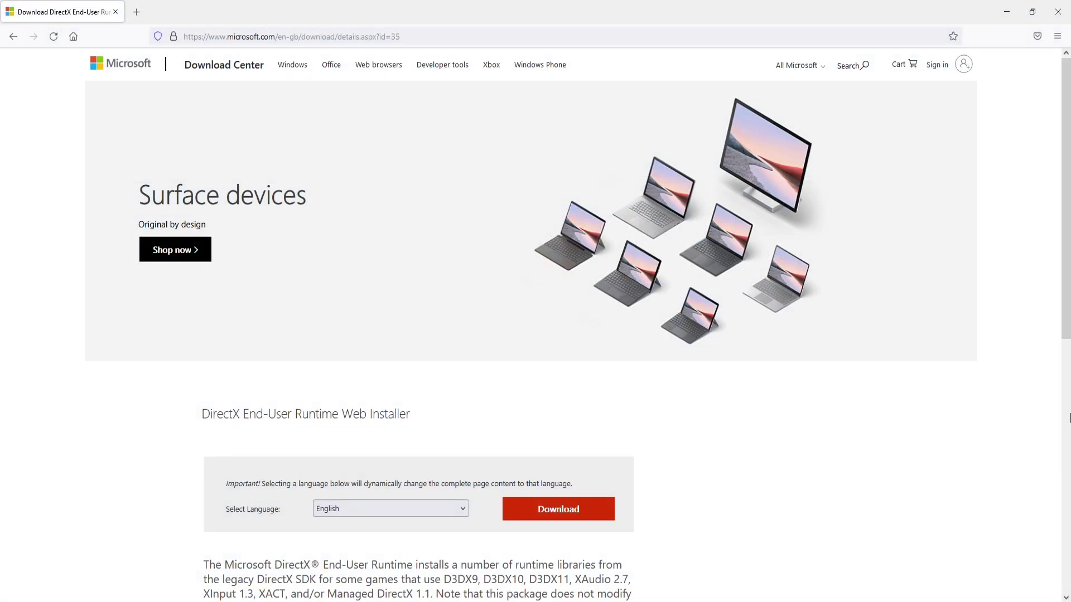
Step: Download the DirectX End-User Runtime and save the dxwebsetup.exe installer
{"action": "scroll", "coordinate": [909, 393], "scroll_direction": "down", "scroll_amount": 2}
{"action": "left_click", "coordinate": [583, 395]}
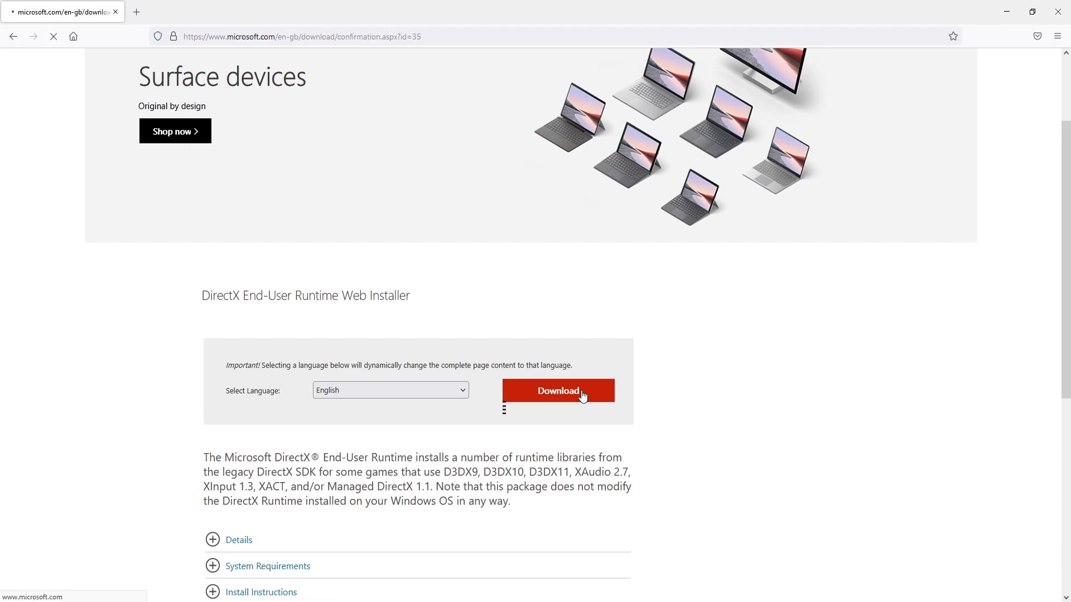
{"action": "left_click", "coordinate": [581, 342]}
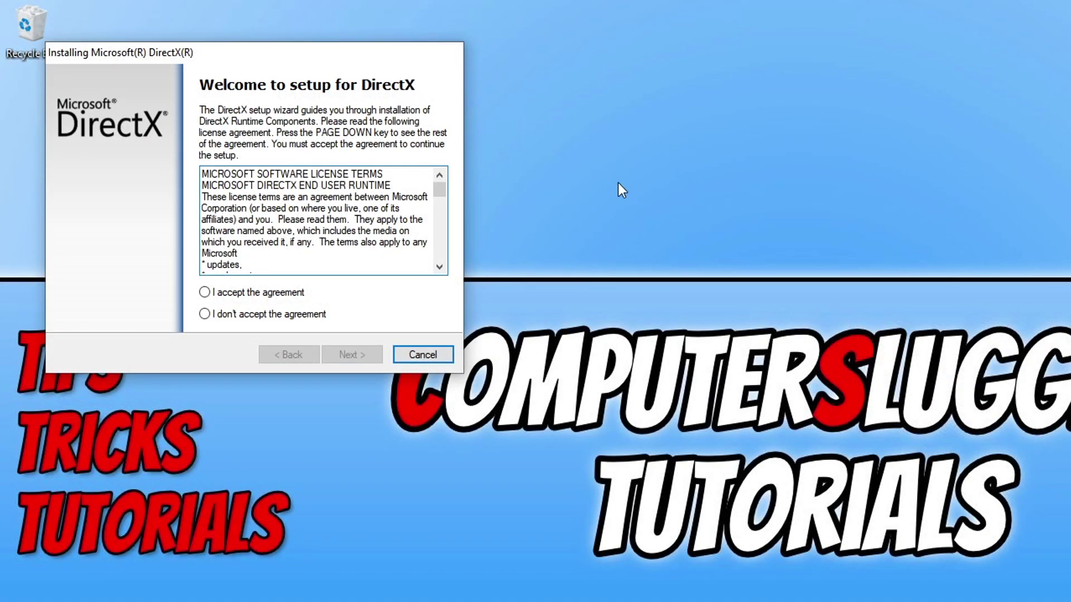
Step: Accept the DirectX licence, decline the Bing Bar, and finish the runtime installation
{"action": "left_click", "coordinate": [286, 292]}
{"action": "left_click", "coordinate": [345, 355]}
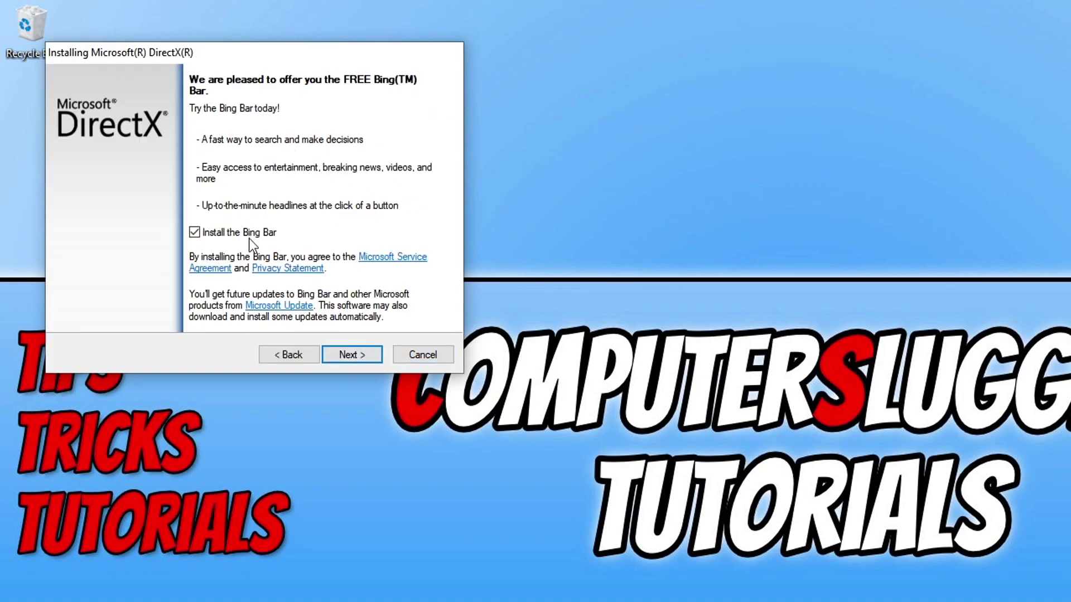
{"action": "left_click", "coordinate": [250, 234]}
{"action": "left_click", "coordinate": [360, 356]}
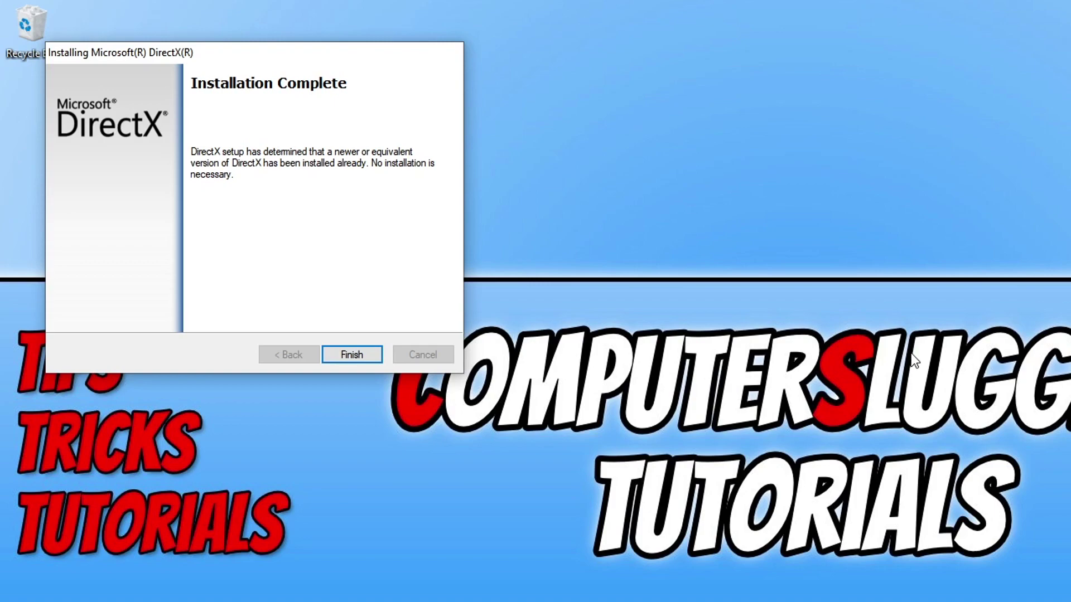
{"action": "left_click", "coordinate": [363, 357]}
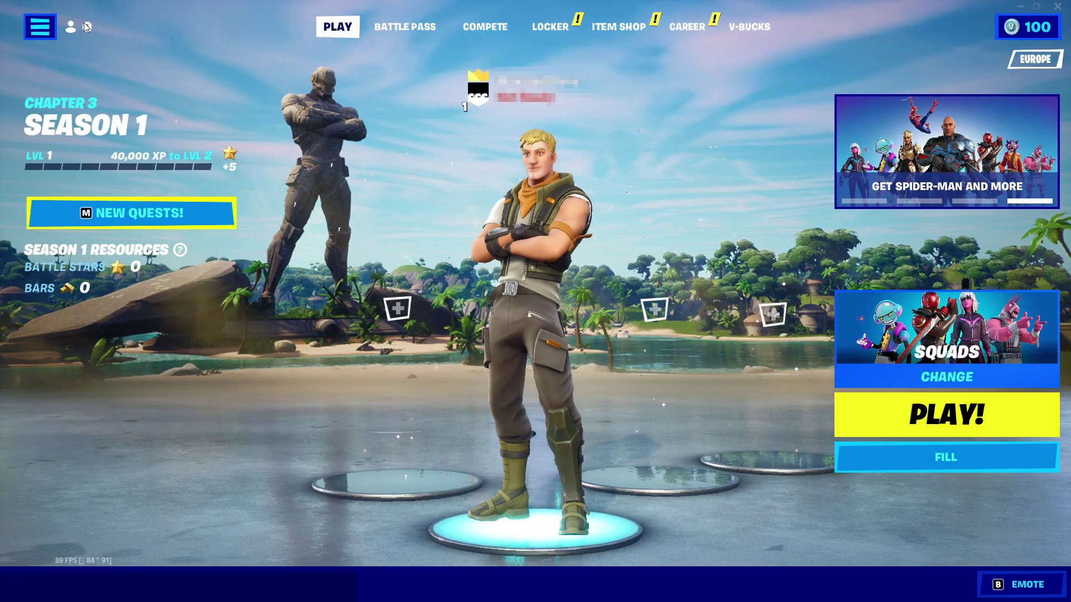
Step: Go from the Fortnite lobby through the main menu into Settings
{"action": "left_click", "coordinate": [85, 25]}
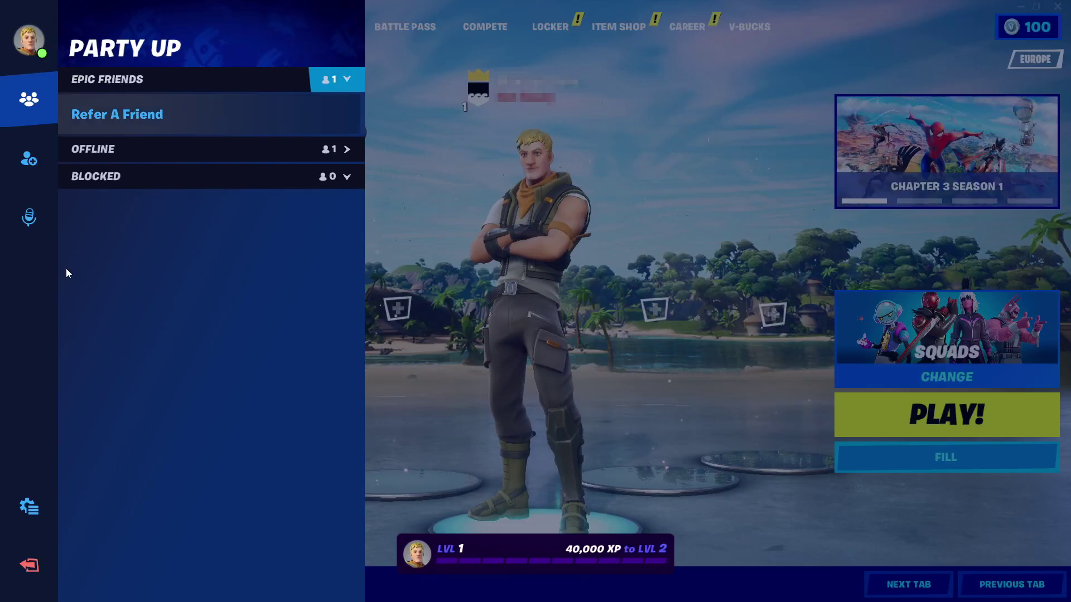
{"action": "left_click", "coordinate": [29, 506]}
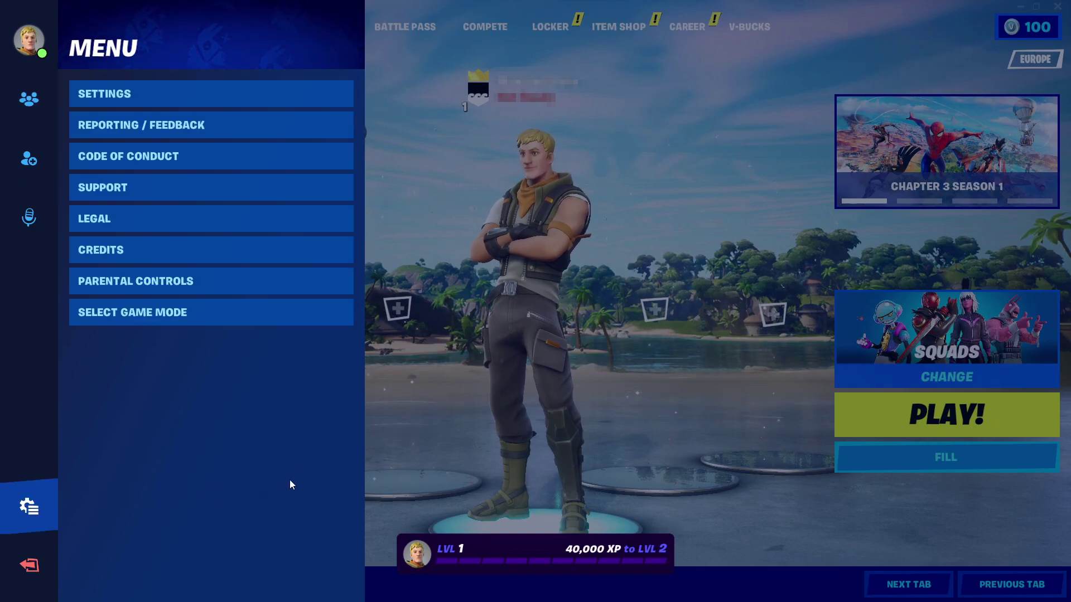
{"action": "left_click", "coordinate": [163, 93]}
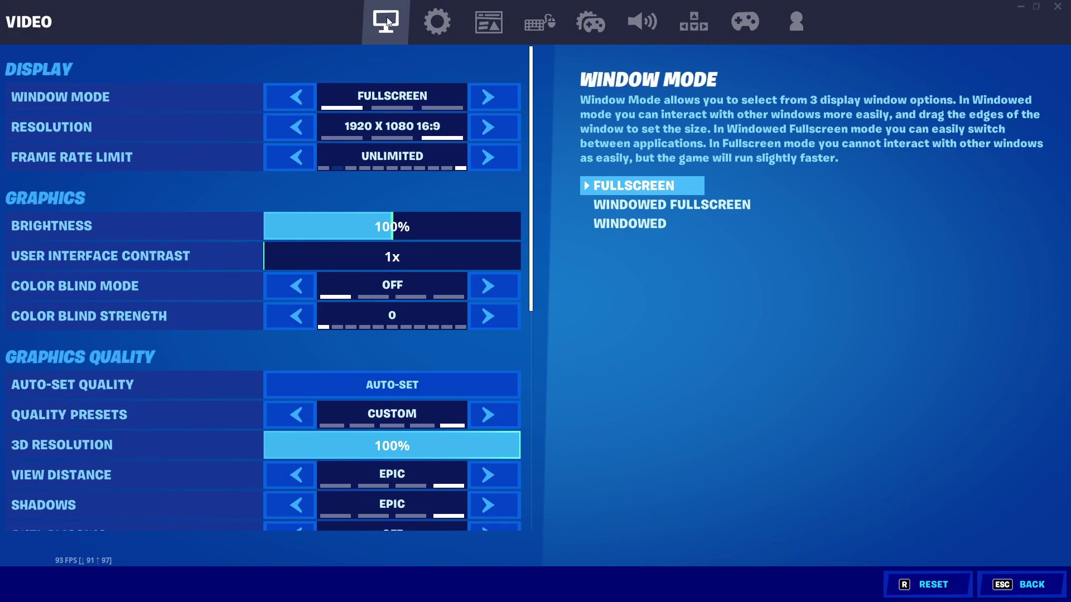
Step: Lower the Quality Presets to Low and apply the settings
{"action": "scroll", "coordinate": [278, 96], "scroll_direction": "down", "scroll_amount": 4}
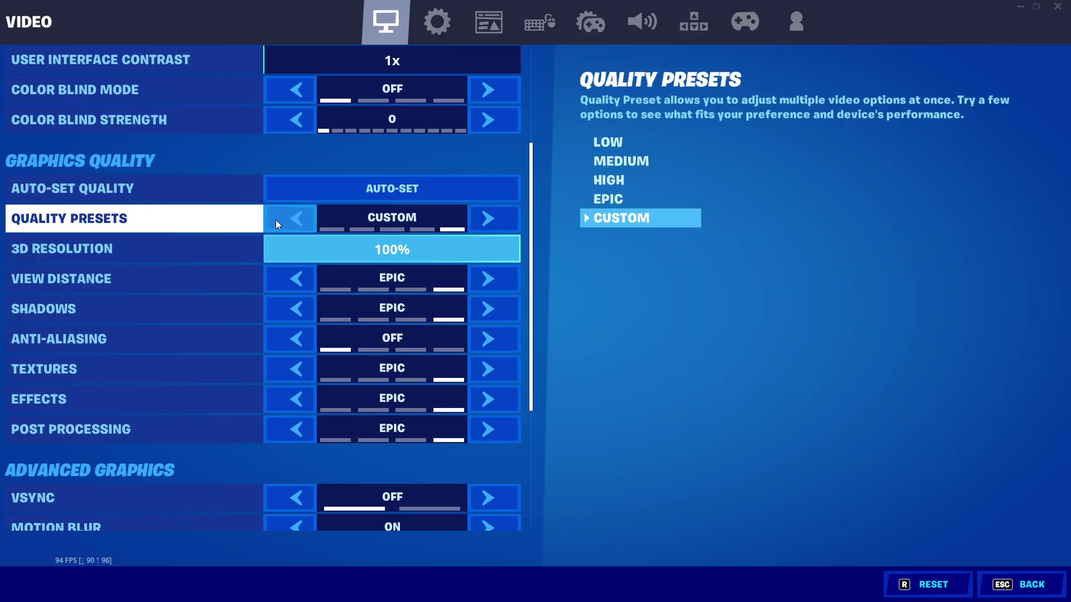
{"action": "left_click", "coordinate": [282, 219]}
{"action": "left_click", "coordinate": [282, 219]}
{"action": "left_click", "coordinate": [282, 219]}
{"action": "left_click", "coordinate": [282, 219]}
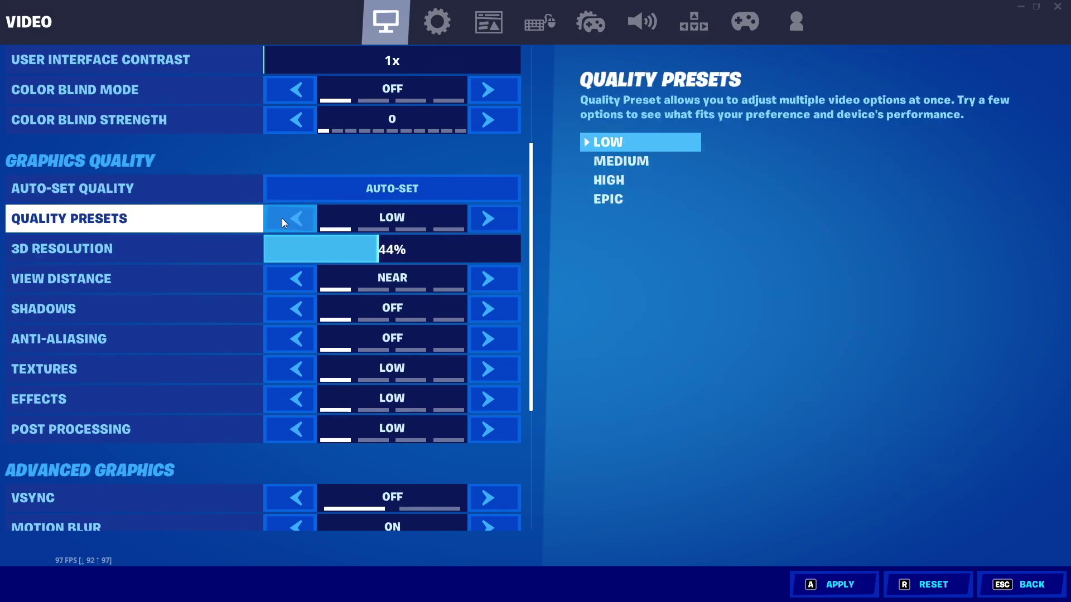
{"action": "scroll", "coordinate": [223, 239], "scroll_direction": "down", "scroll_amount": 4}
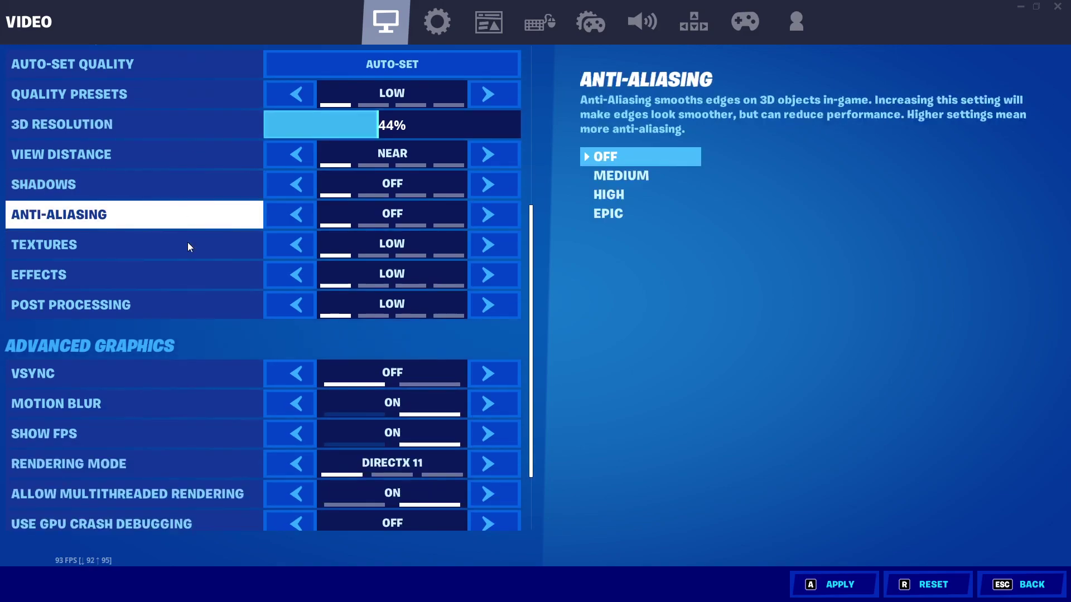
{"action": "scroll", "coordinate": [187, 247], "scroll_direction": "down", "scroll_amount": 1}
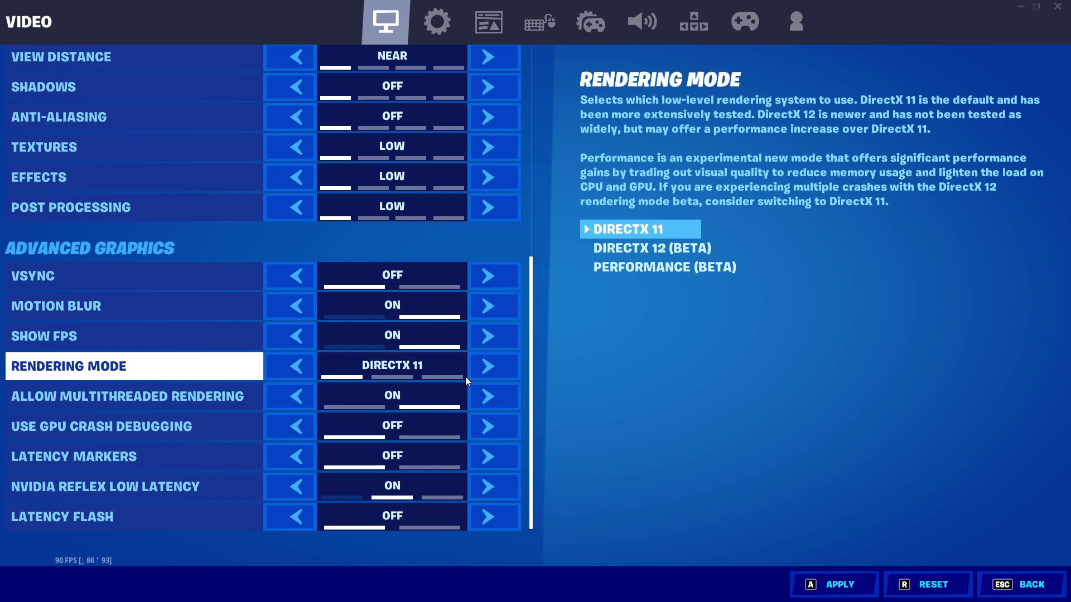
{"action": "left_click", "coordinate": [832, 584]}
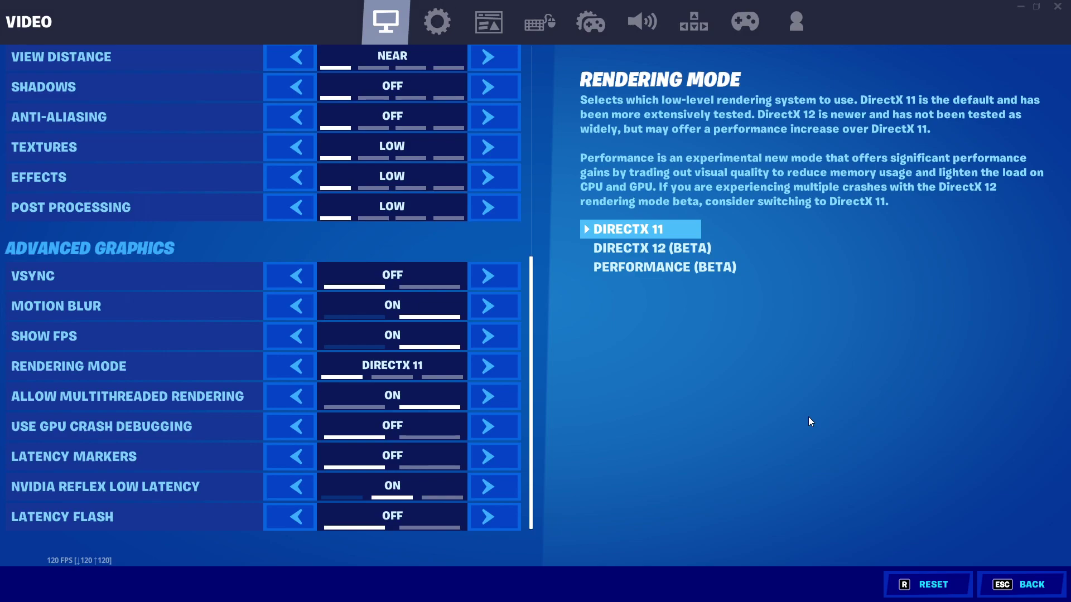
Step: Raise the Quality Presets from Low through Medium to High
{"action": "key", "text": "Up"}
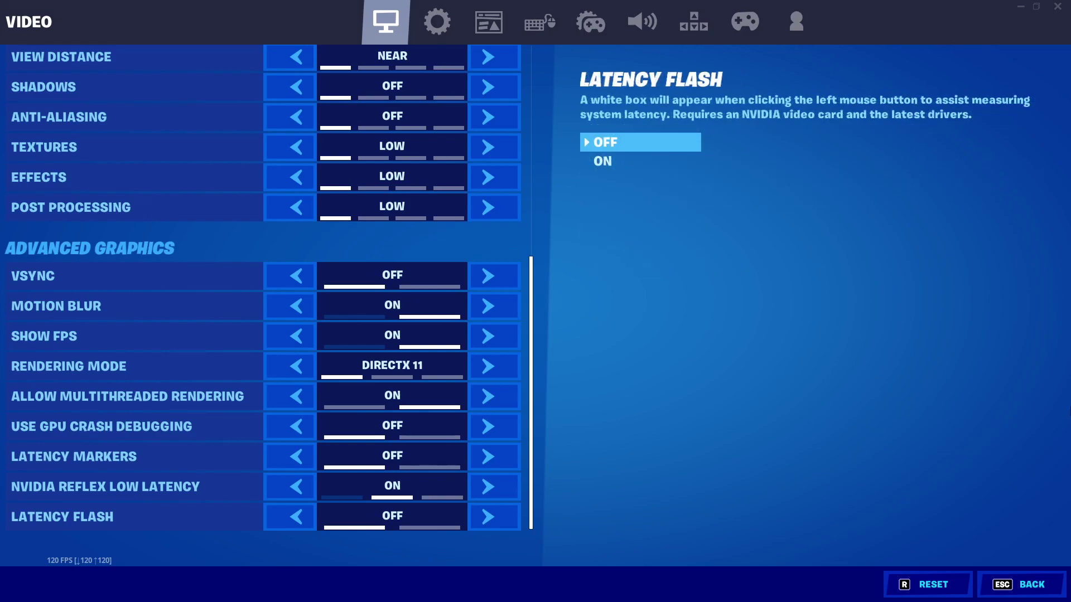
{"action": "scroll", "coordinate": [507, 267], "scroll_direction": "up", "scroll_amount": 5}
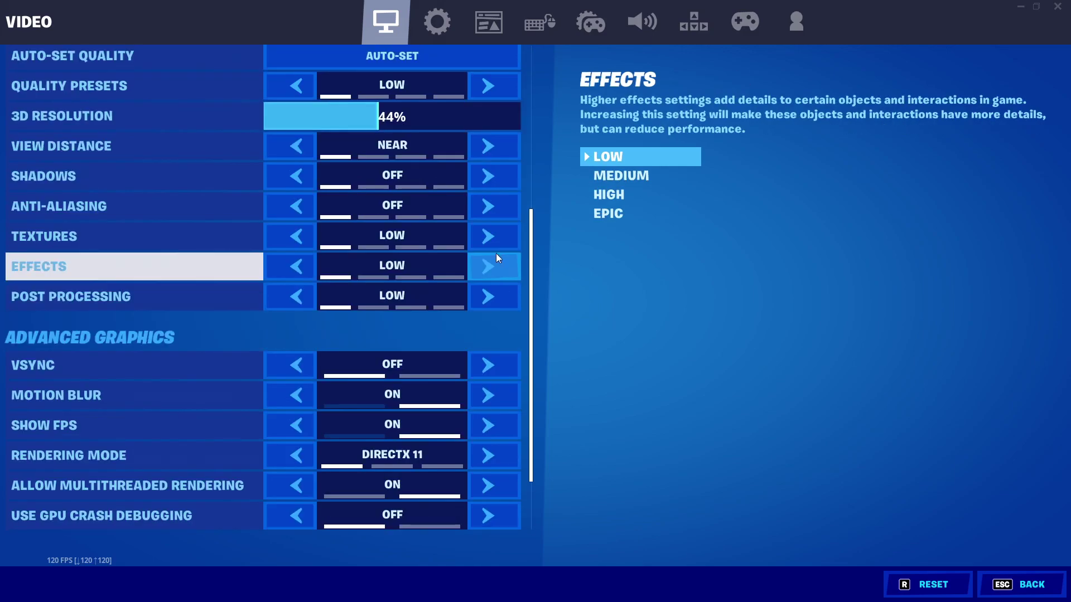
{"action": "scroll", "coordinate": [504, 322], "scroll_direction": "up", "scroll_amount": 3}
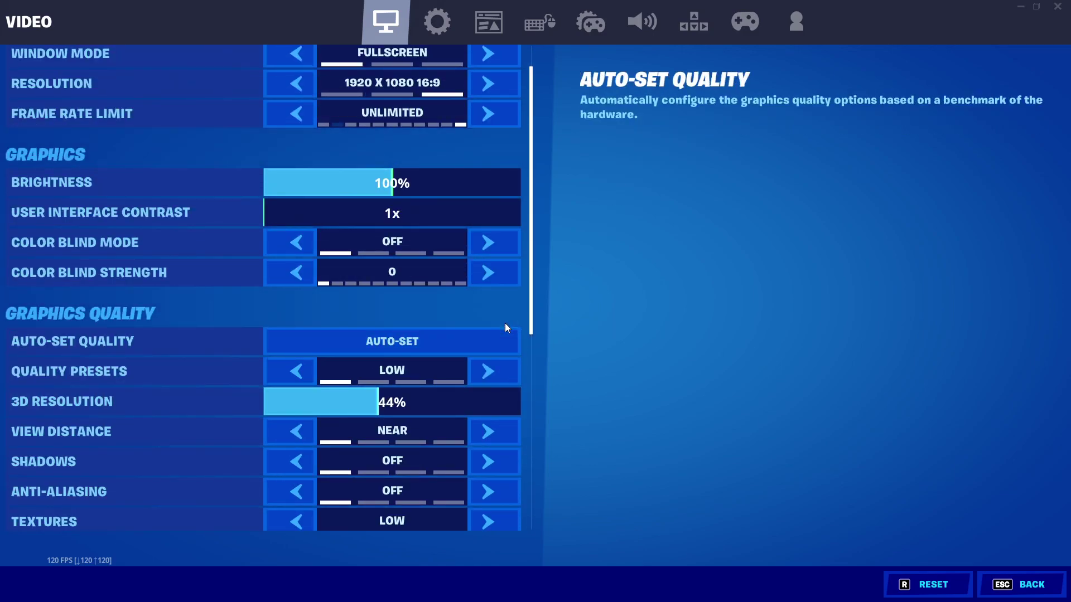
{"action": "scroll", "coordinate": [310, 354], "scroll_direction": "down", "scroll_amount": 1}
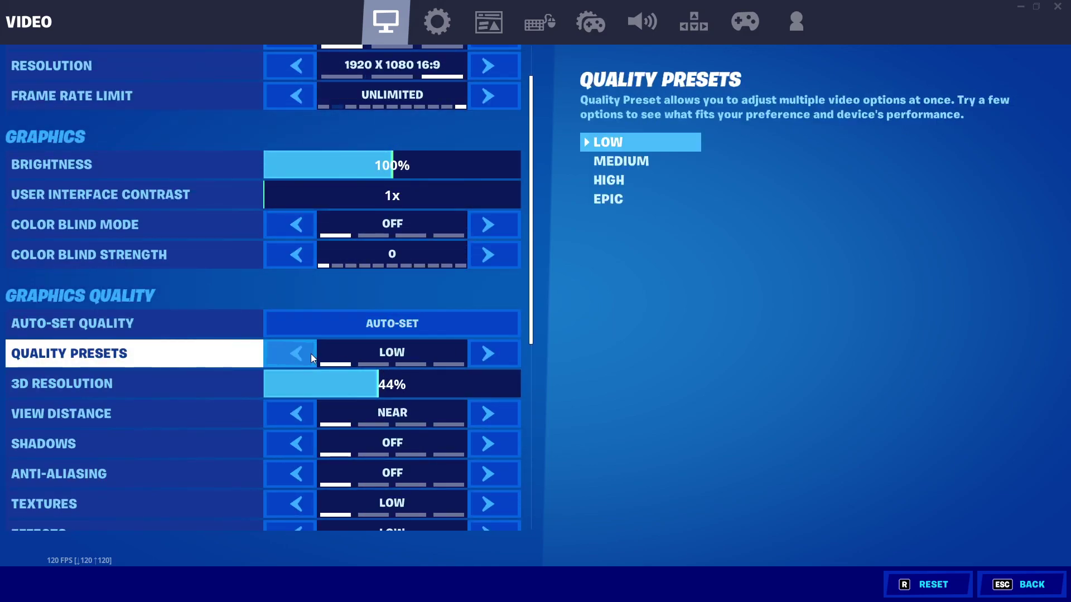
{"action": "left_click", "coordinate": [488, 356]}
{"action": "left_click", "coordinate": [487, 356]}
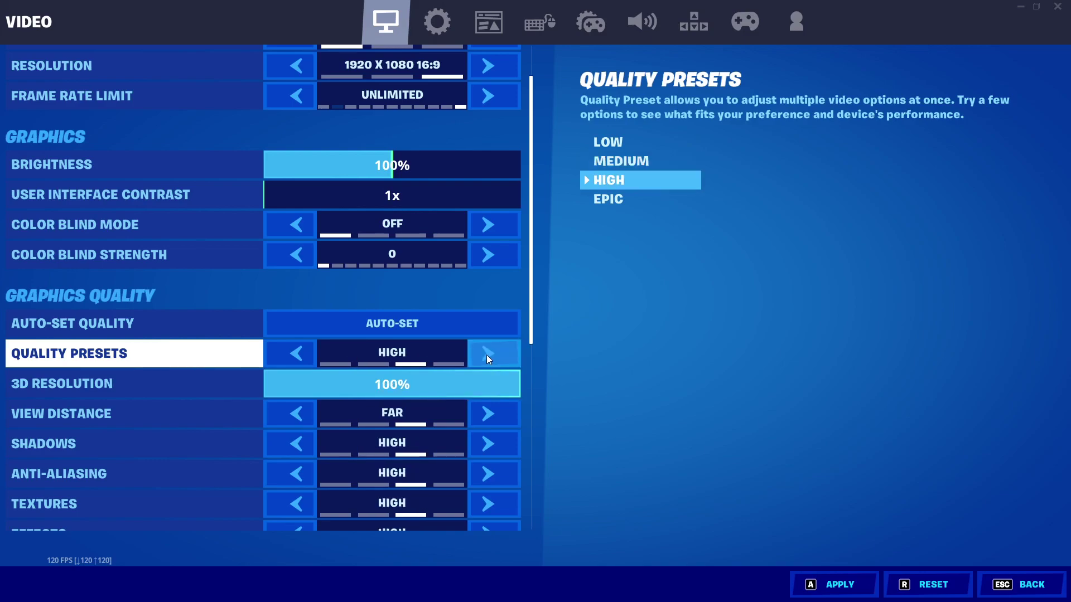